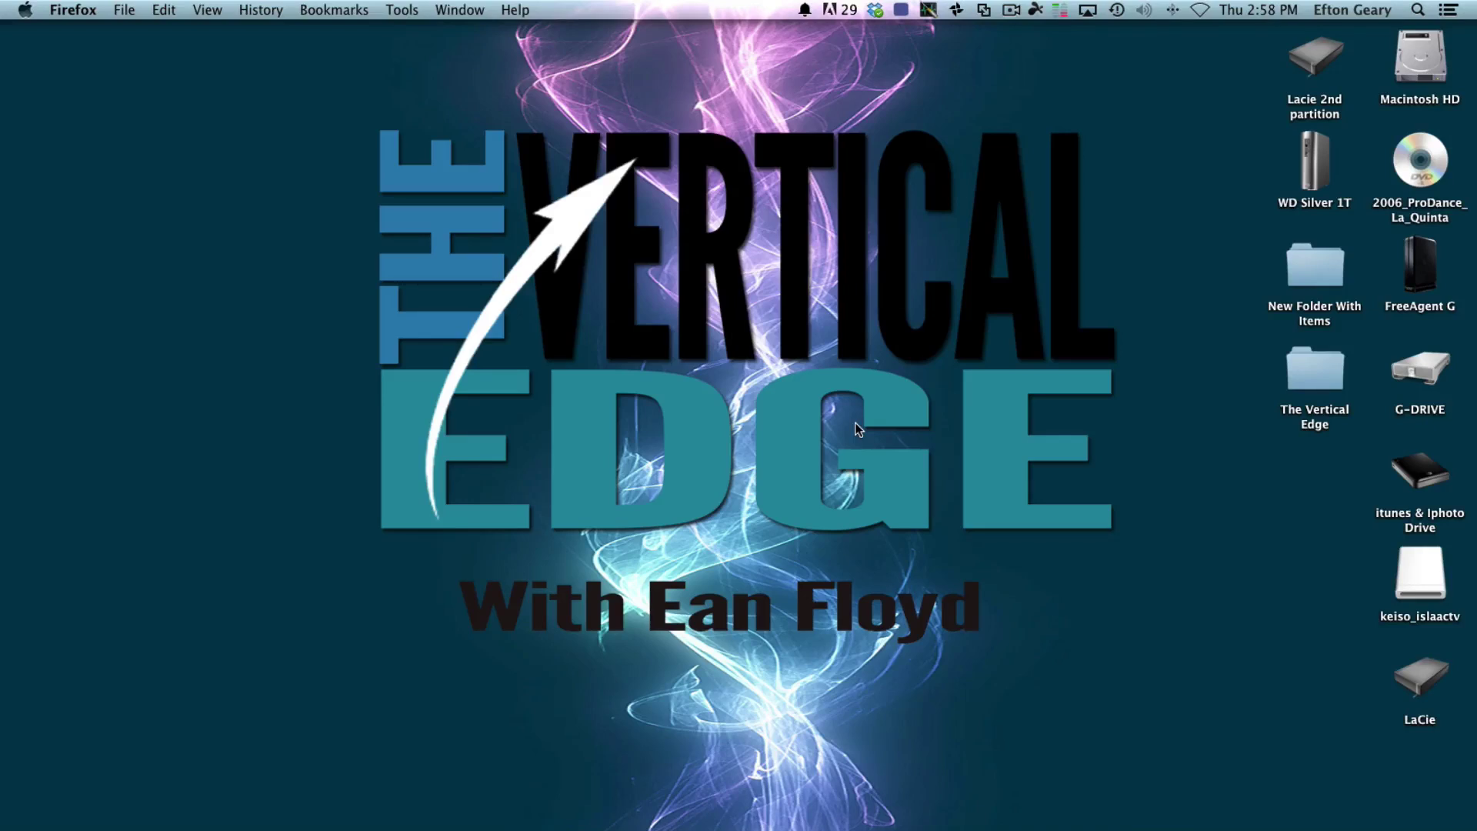
- Search Google for 'soundcloud for podcast hosting' and open the Podcast with RSS application form
click(1417, 814)
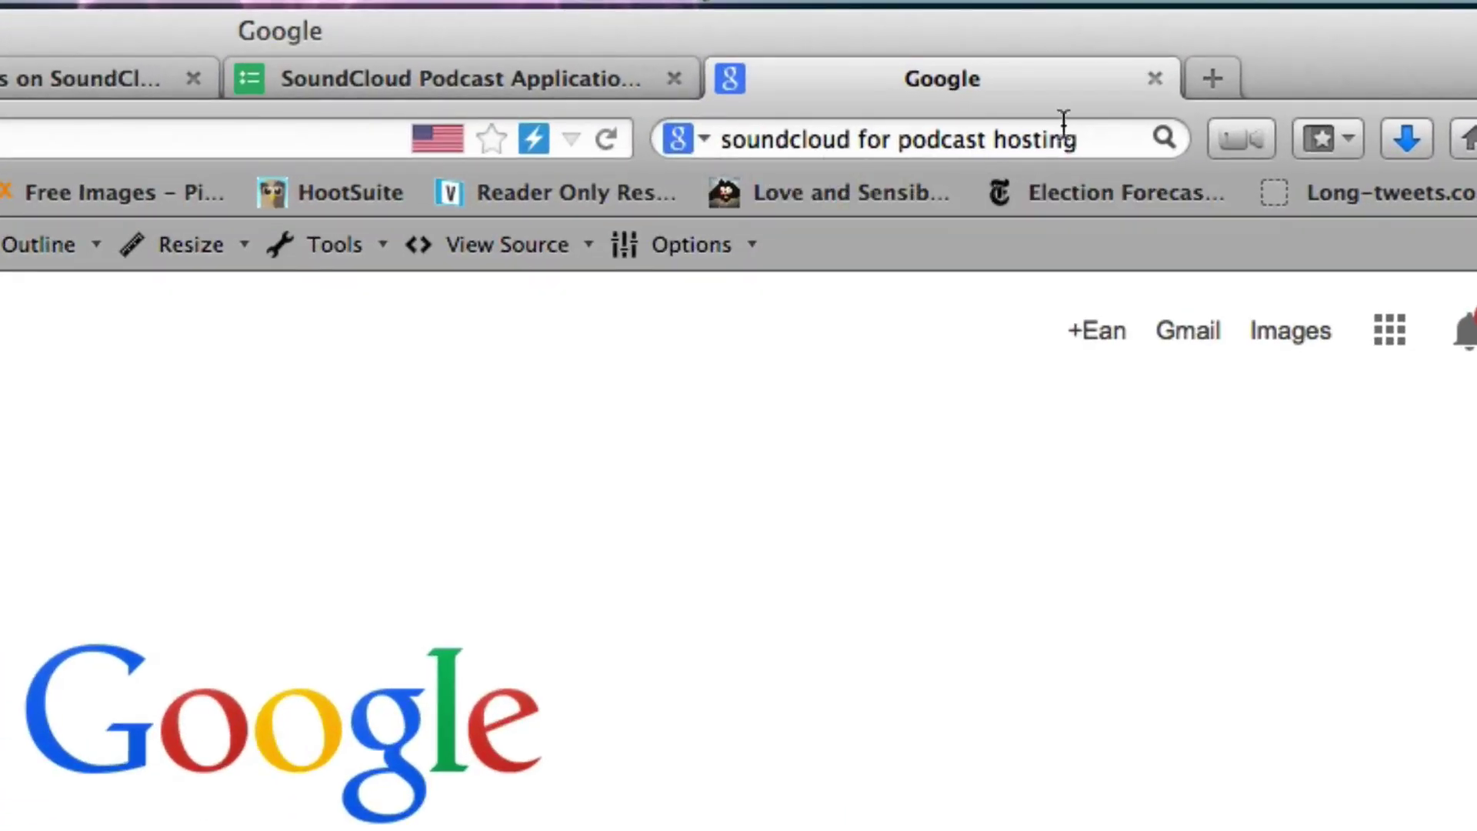
click(1161, 140)
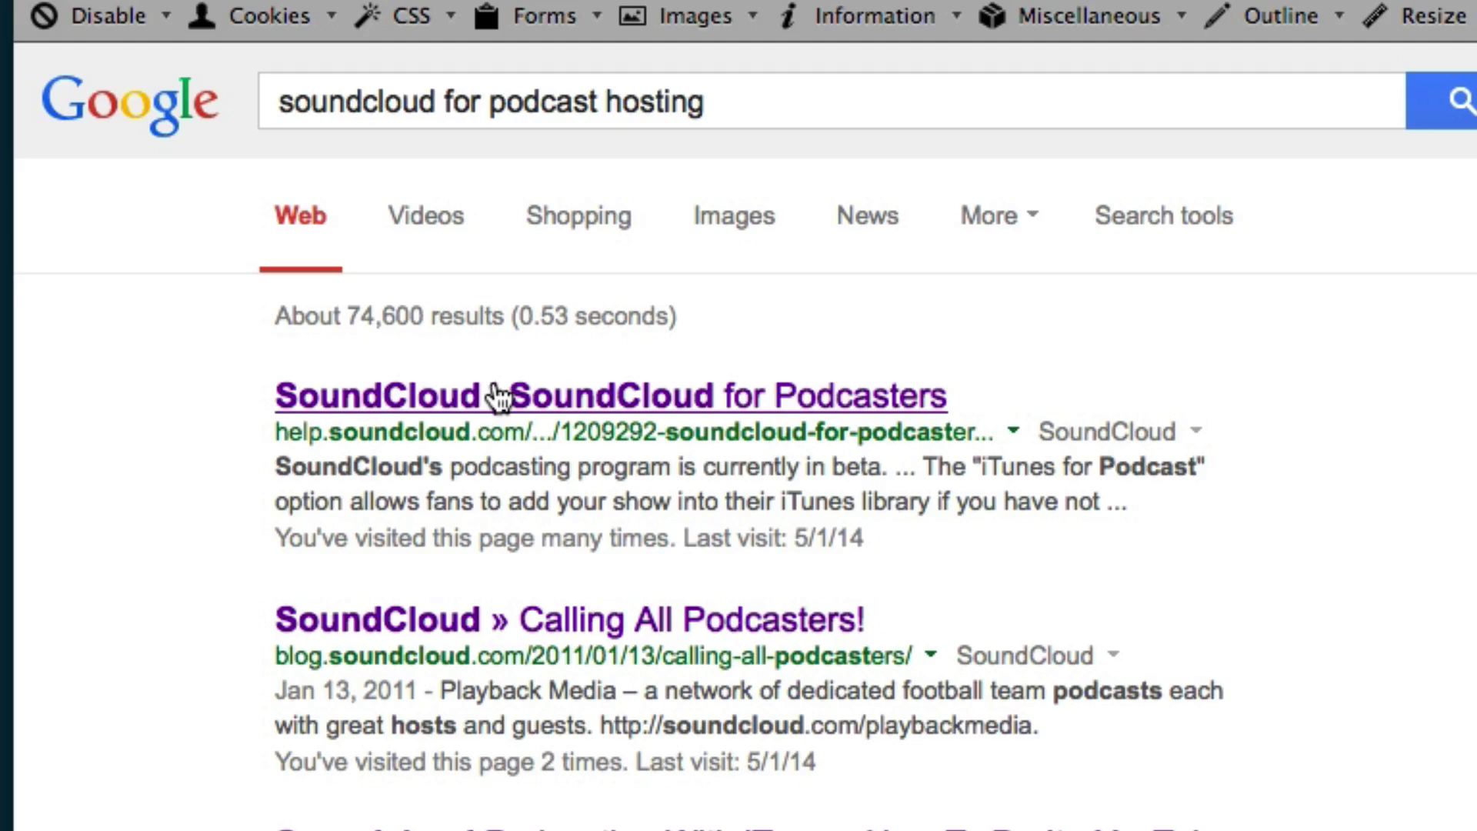
click(497, 396)
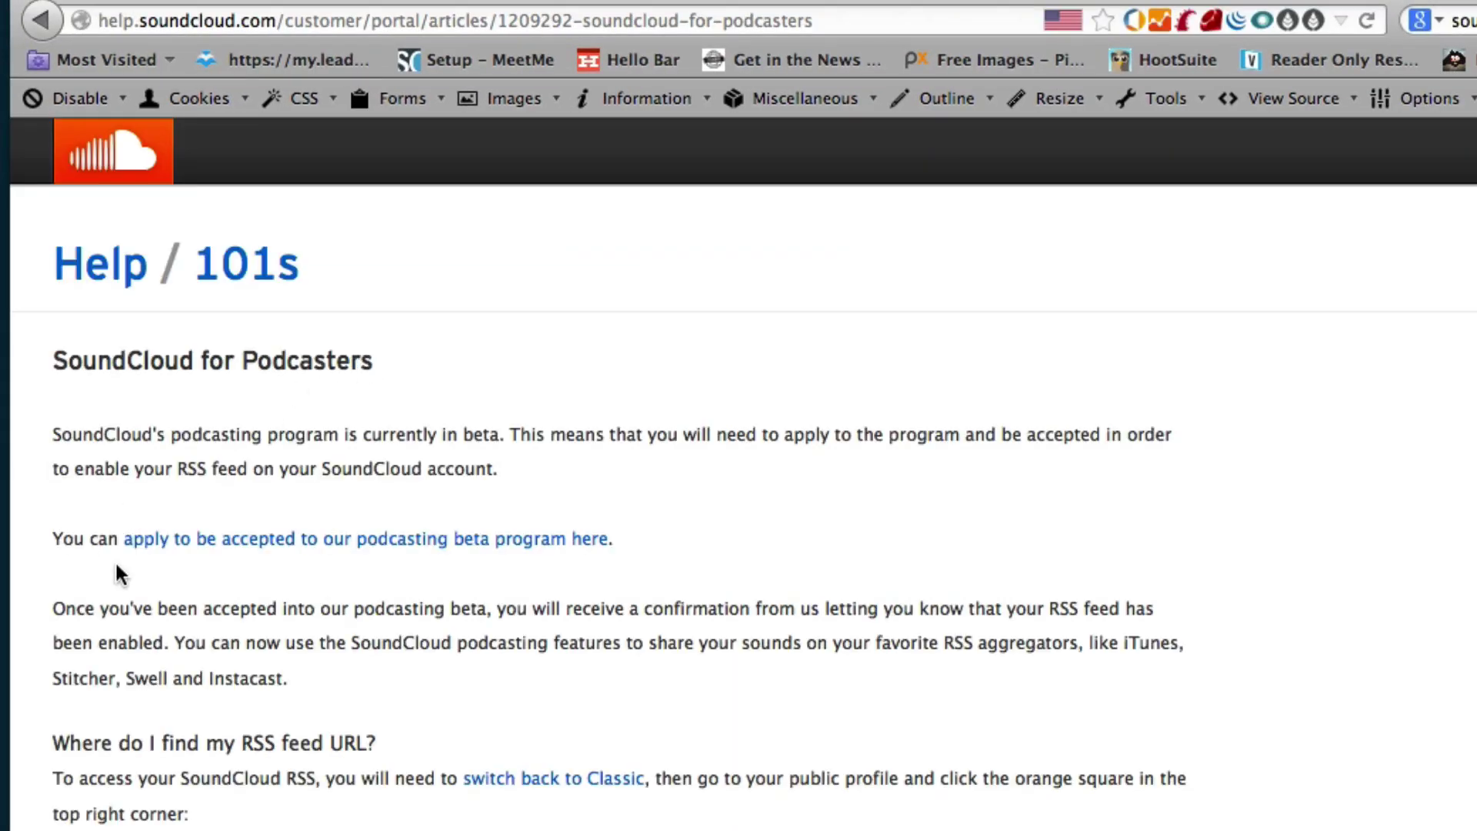
click(407, 549)
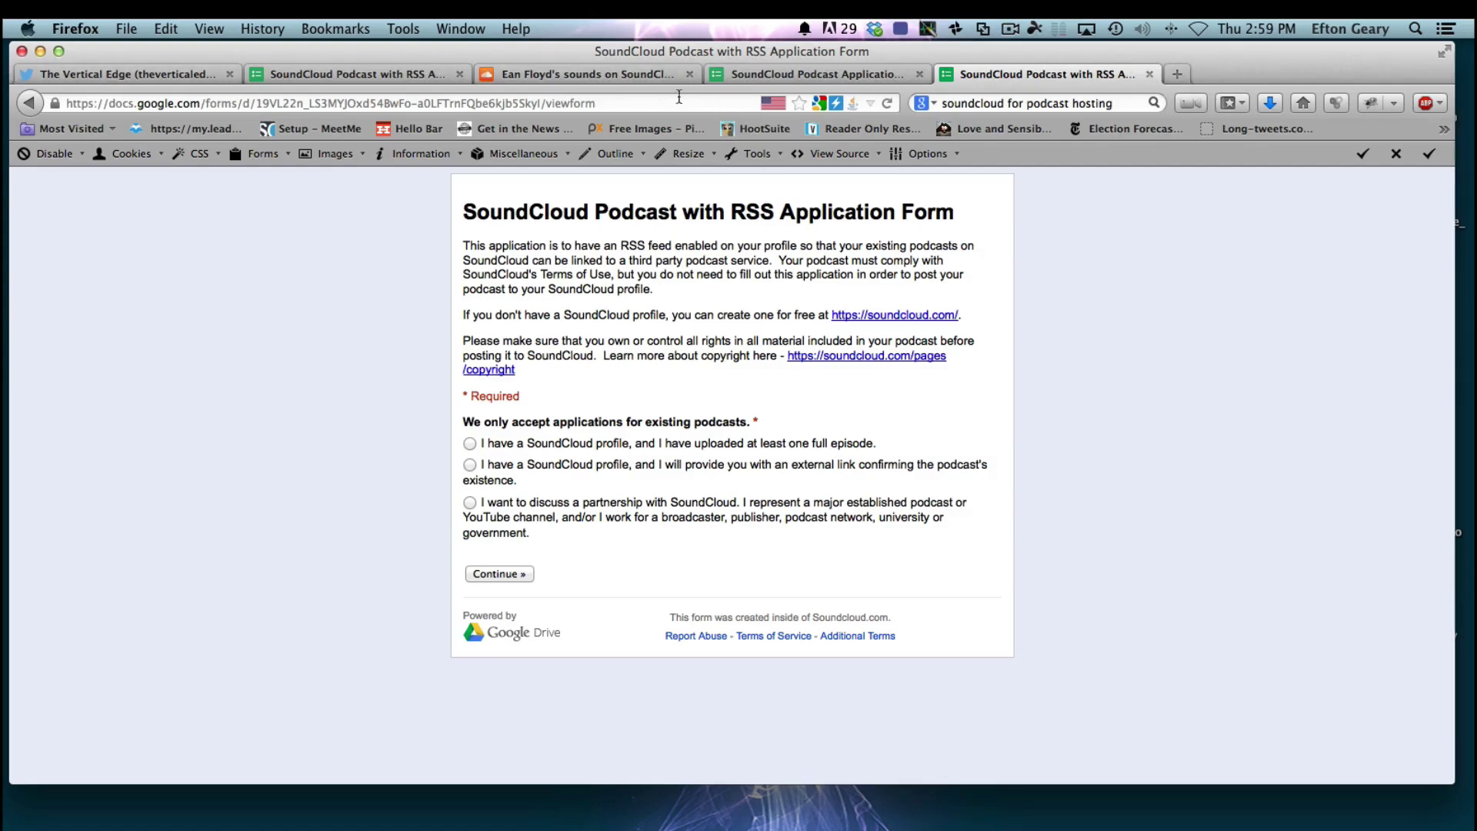
- Switch the SoundCloud profile to the new design and show its gear settings menu
click(629, 75)
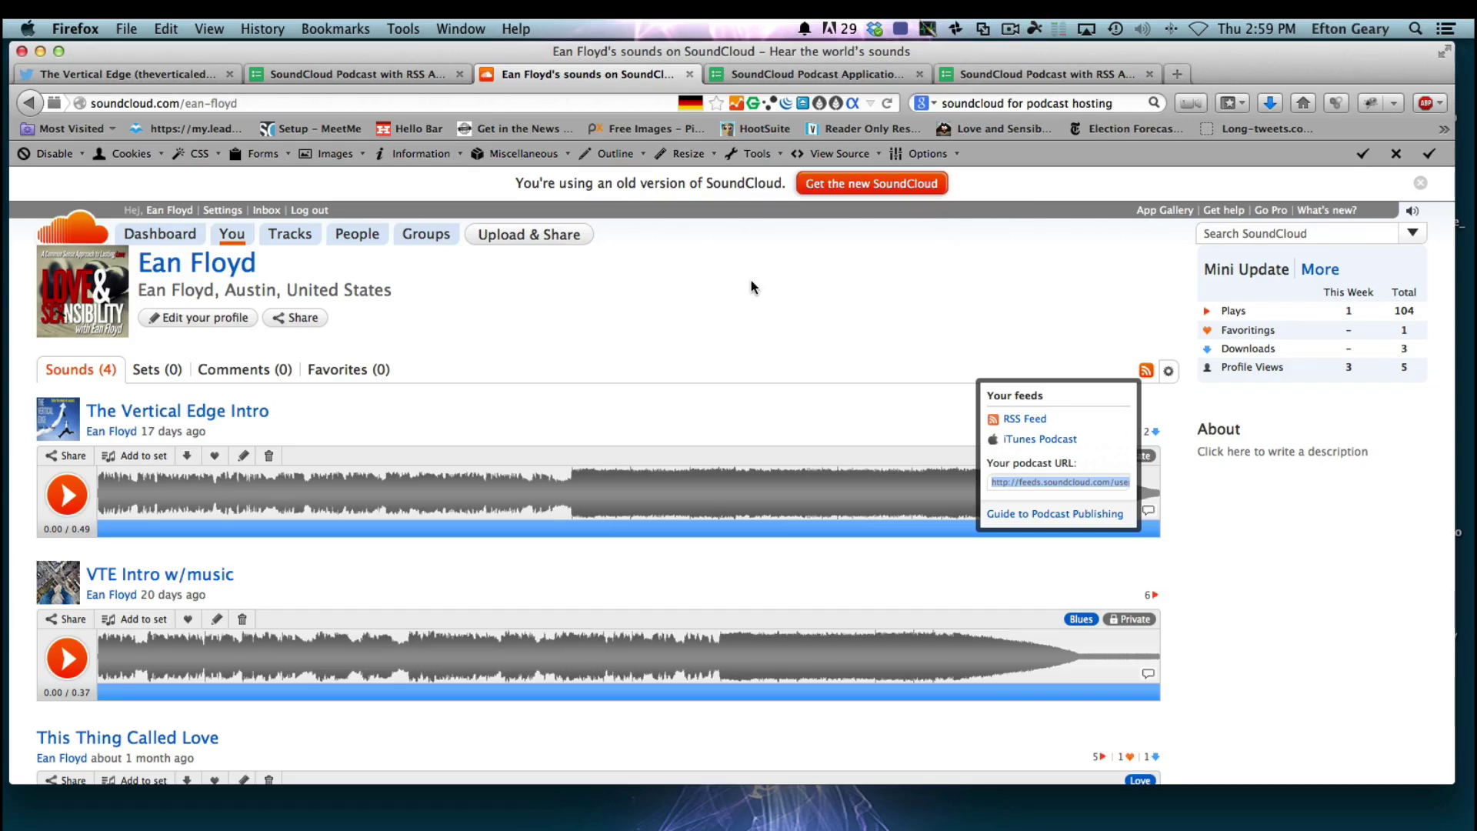
click(886, 185)
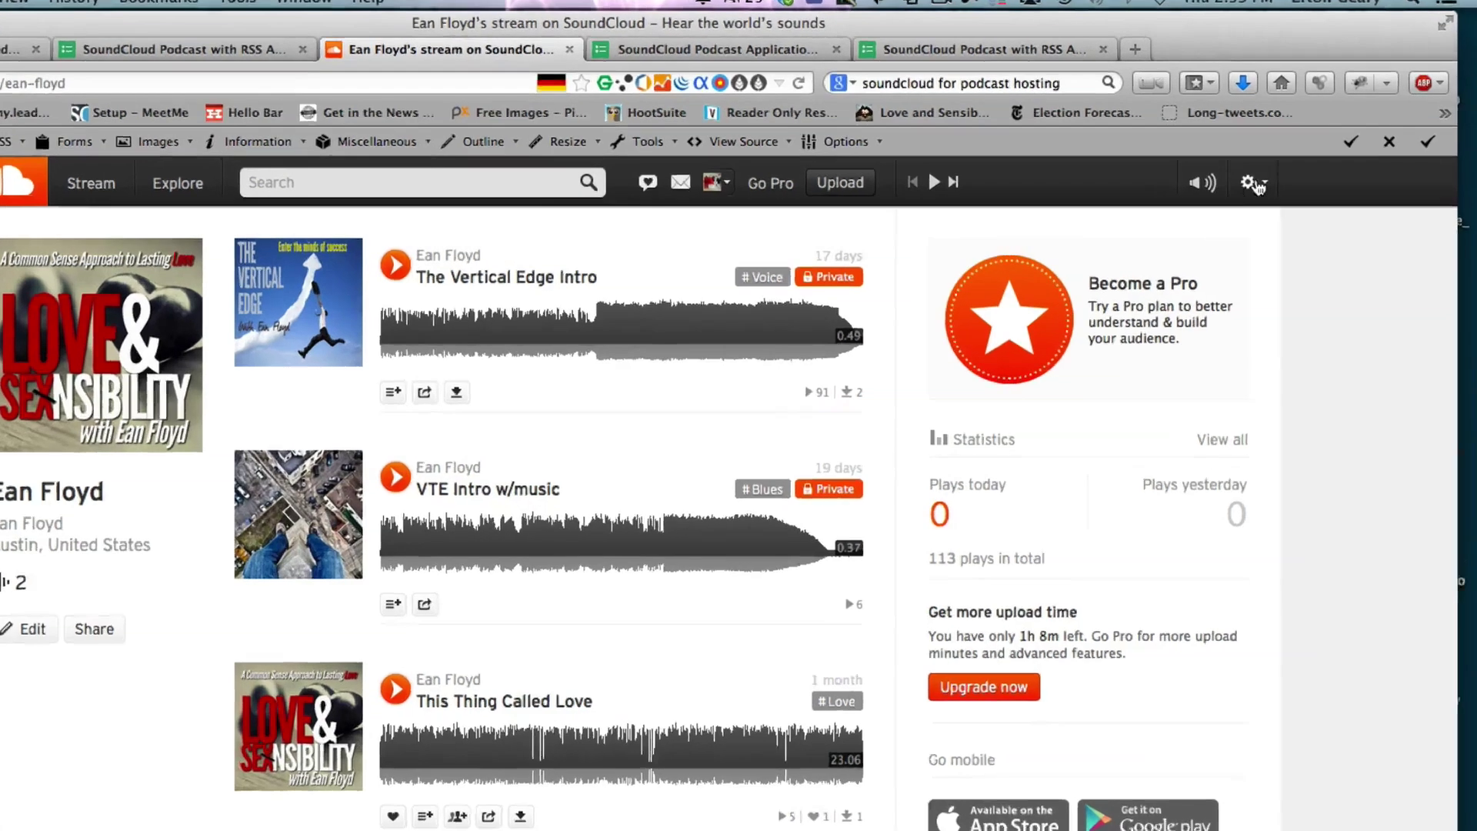
click(1286, 190)
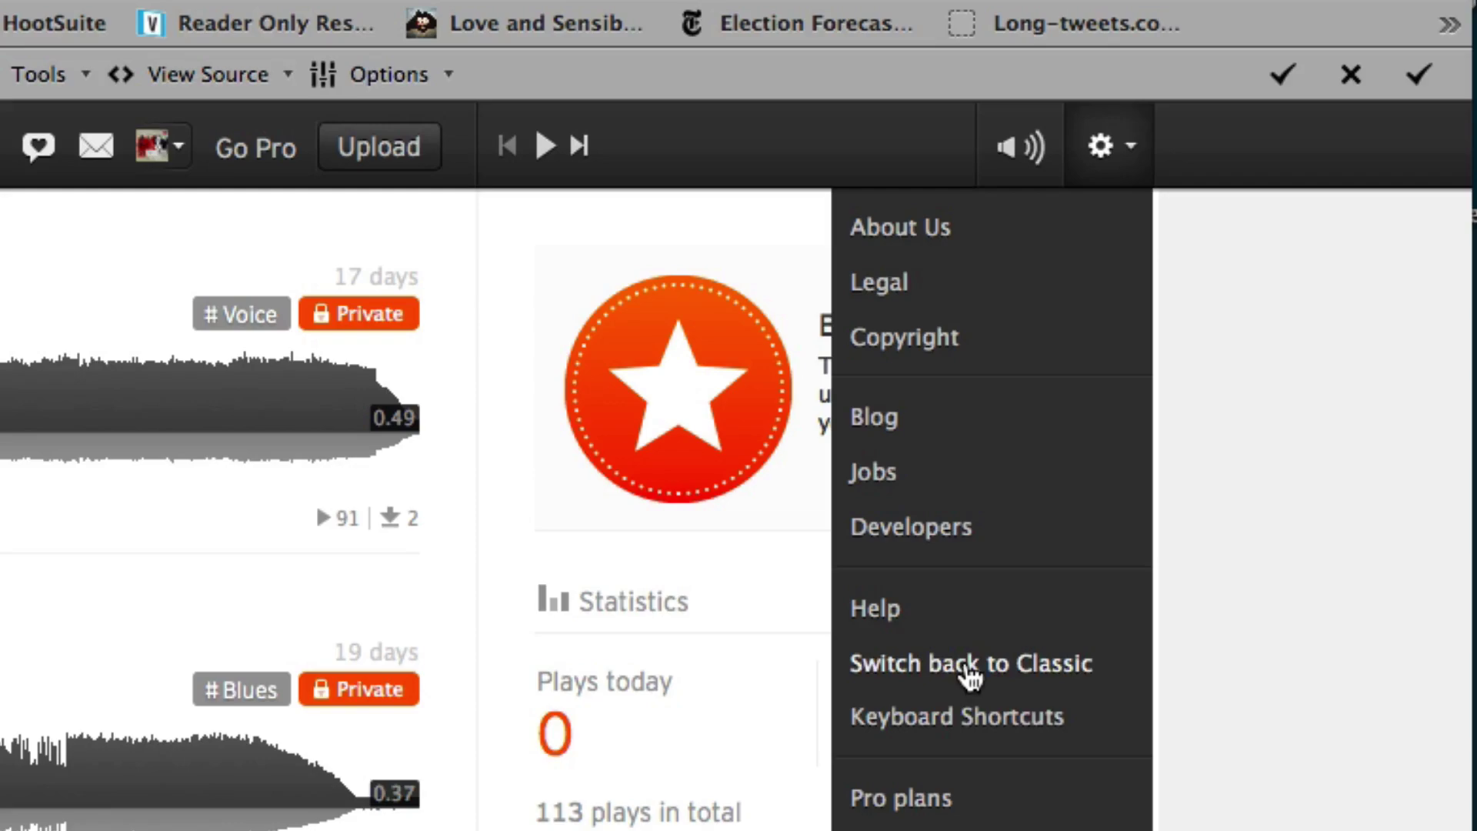
- Return to Classic SoundCloud and copy the profile's podcast RSS feed URL
click(967, 668)
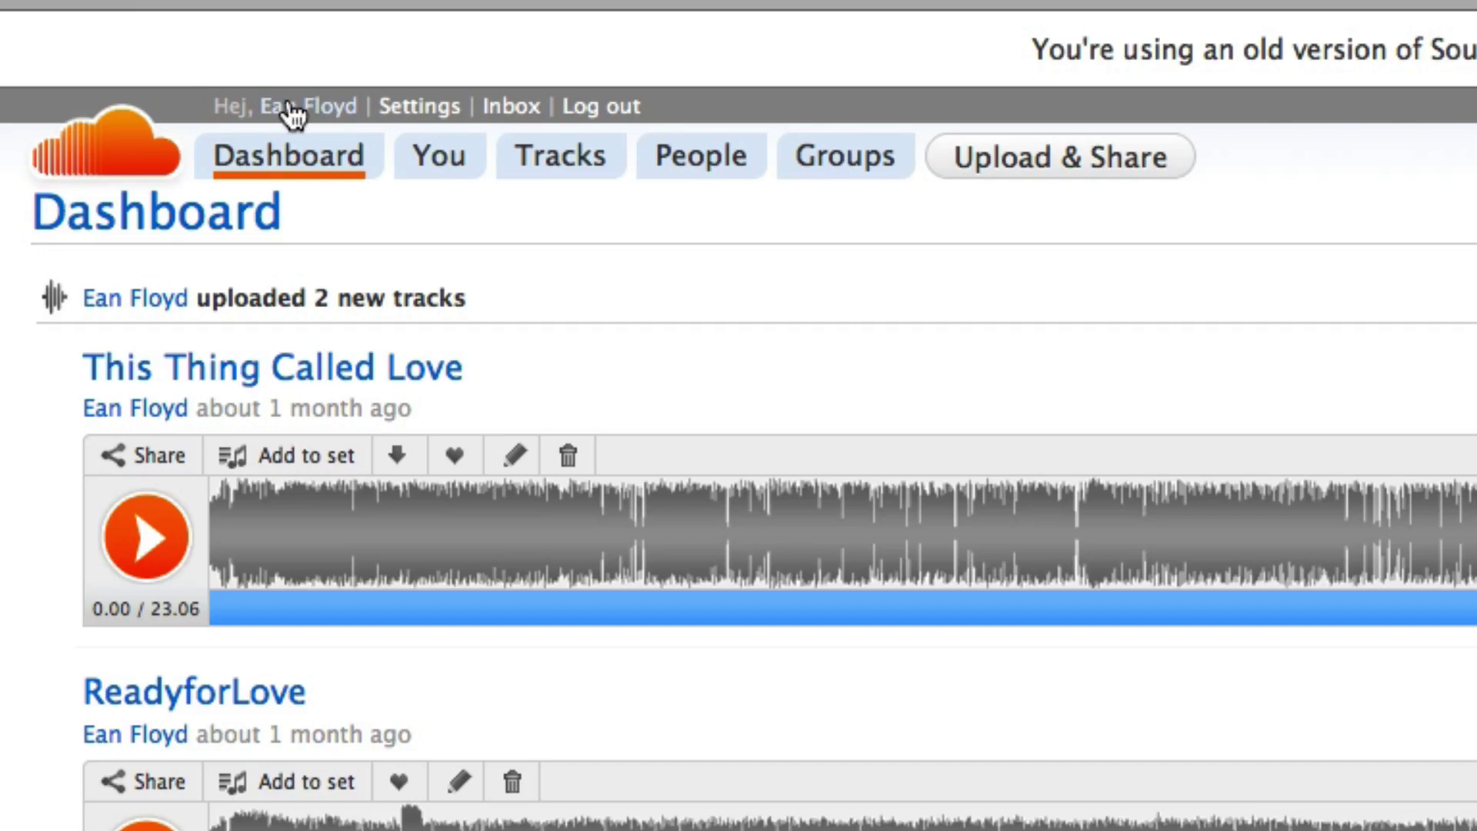
click(294, 107)
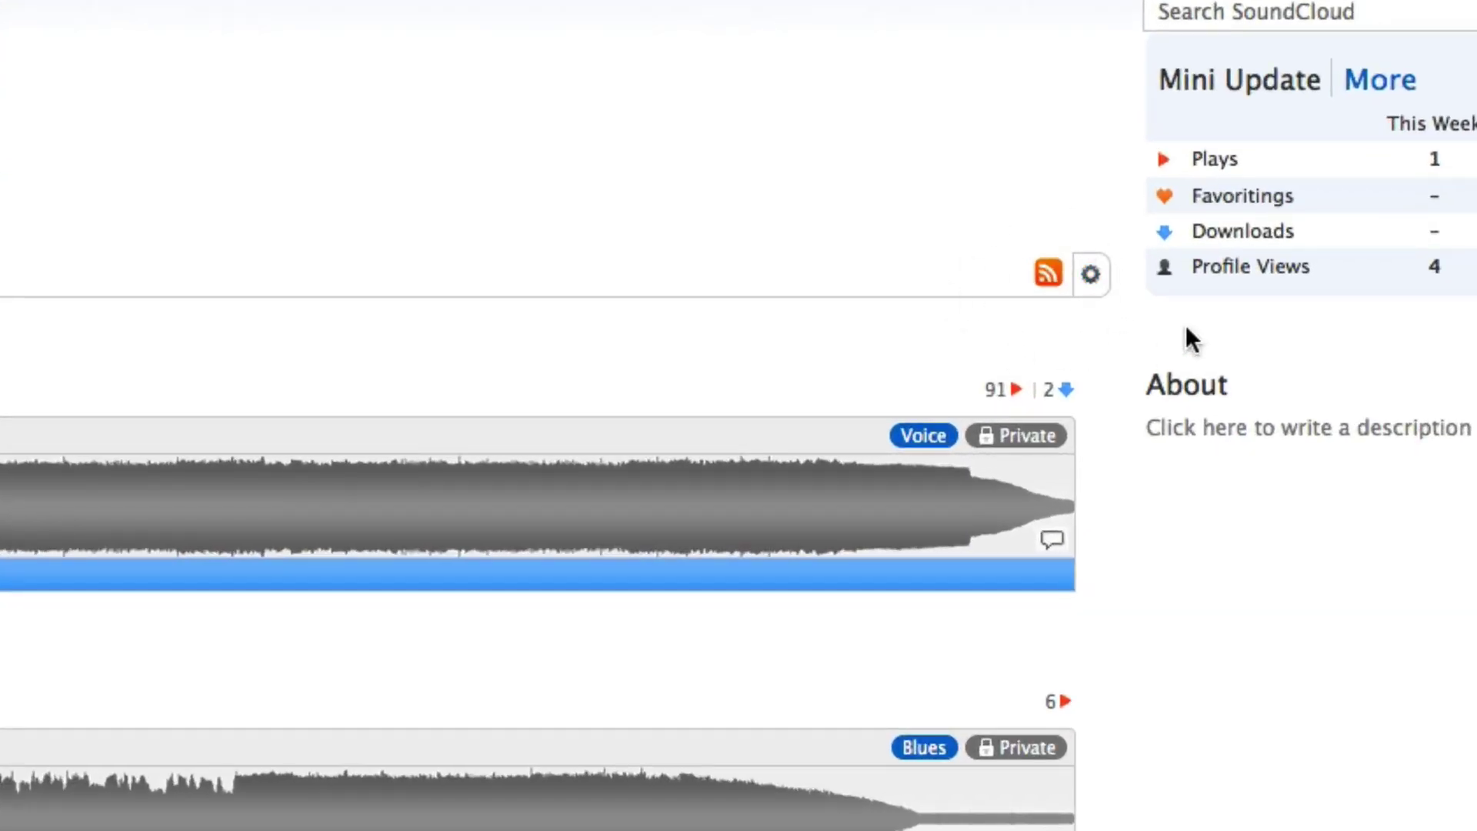
click(1063, 272)
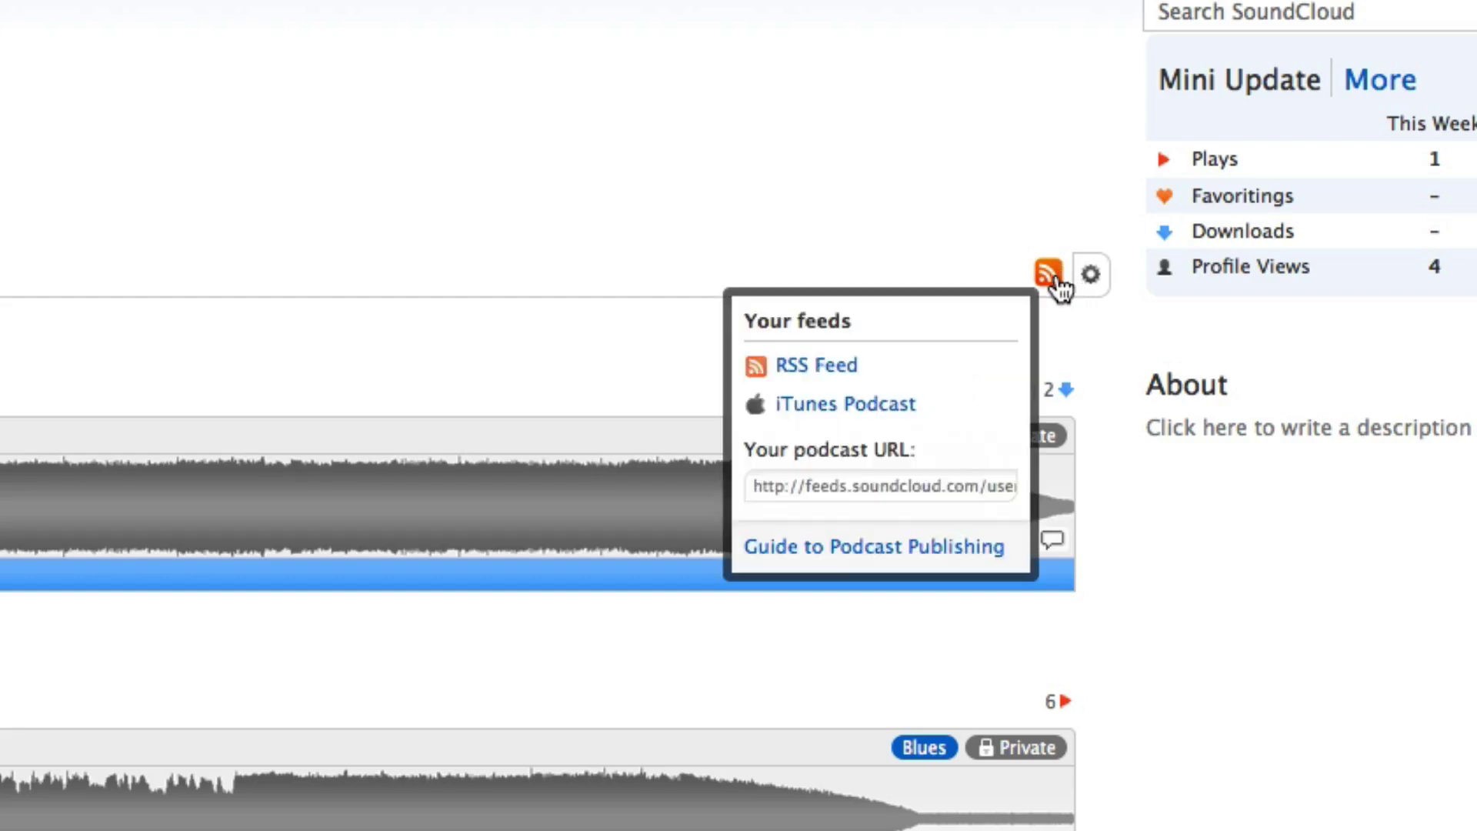
triple_click(836, 485)
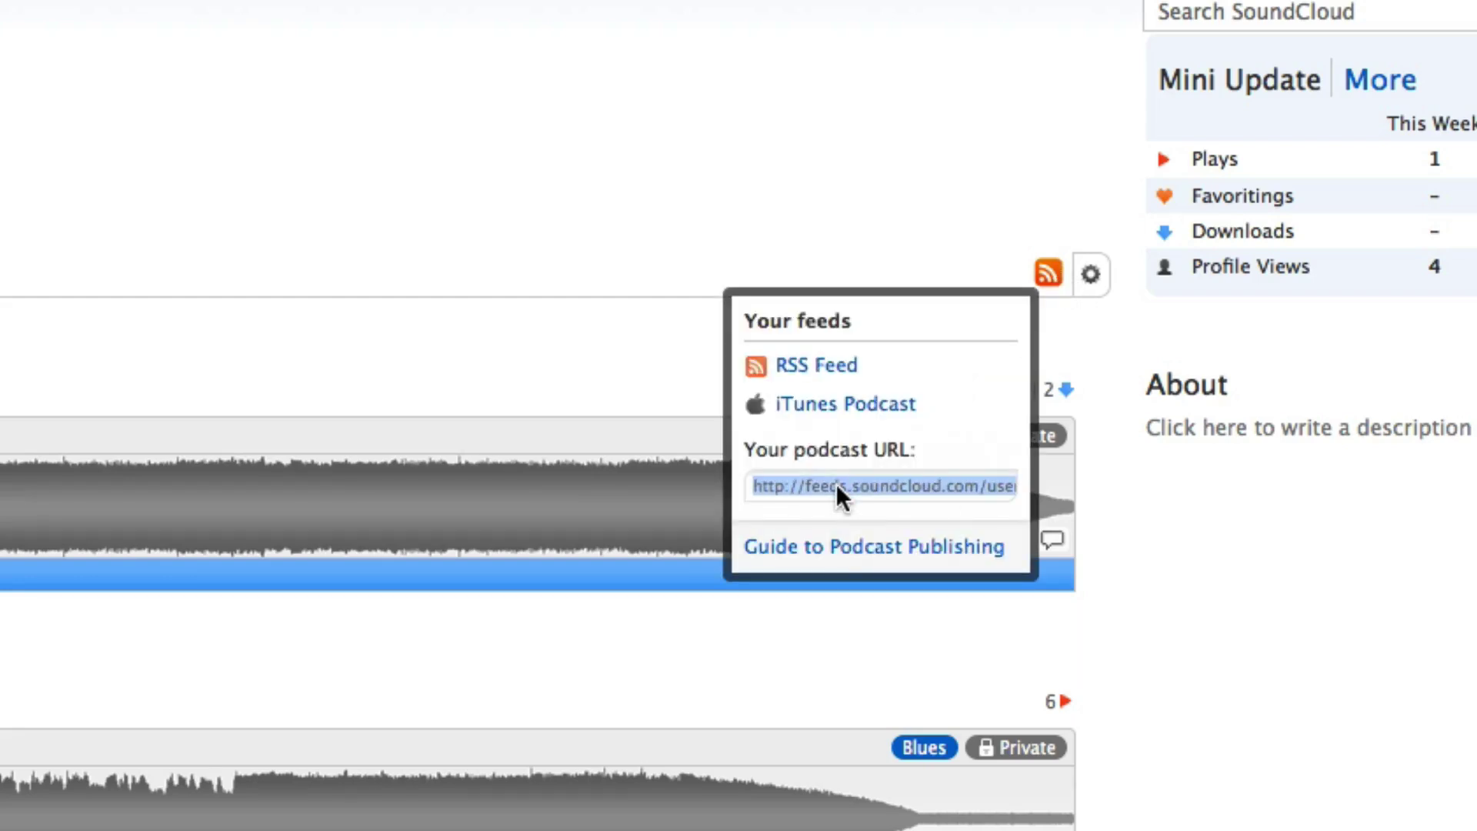
right_click(836, 492)
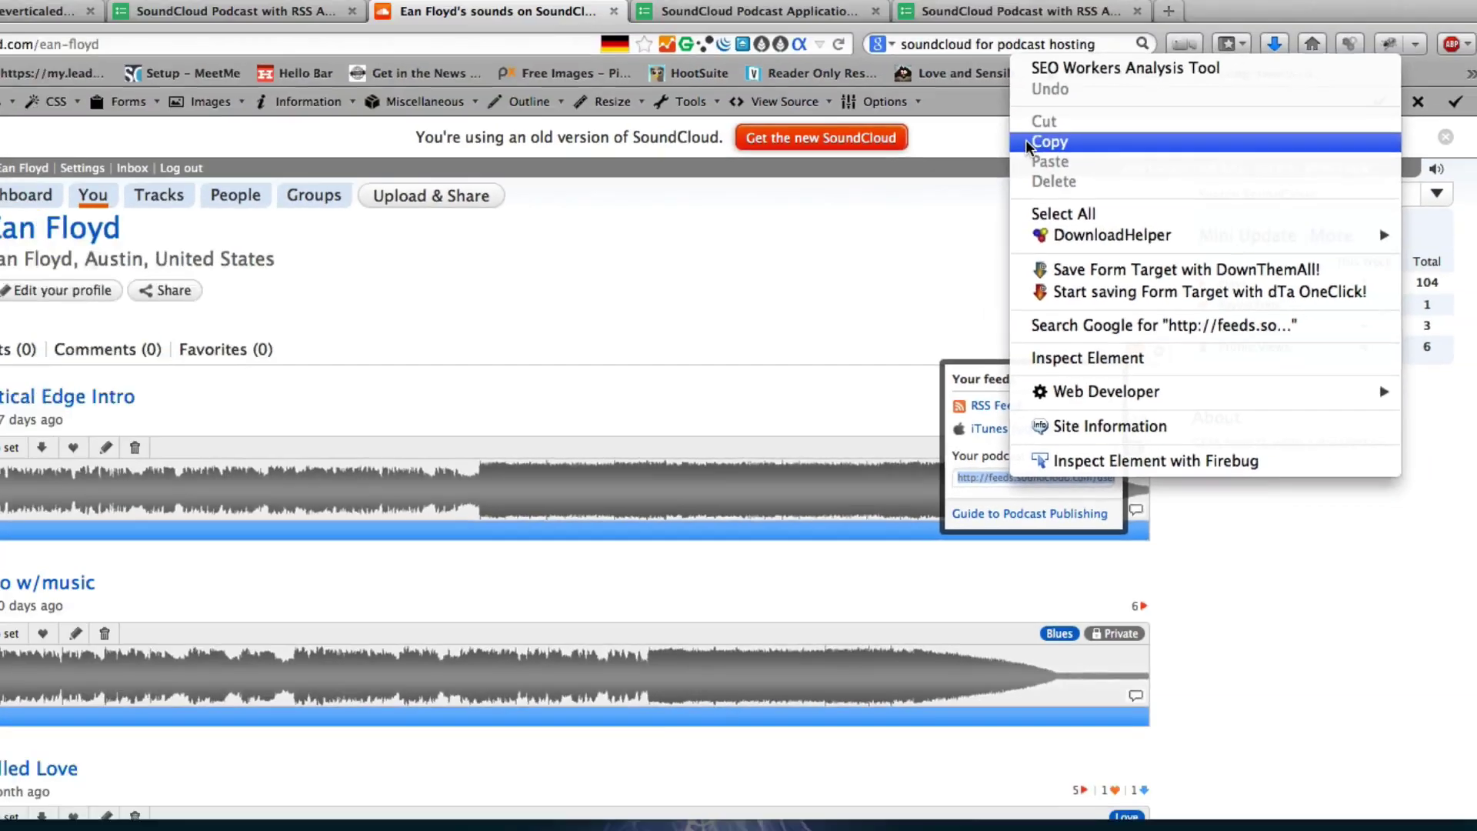
click(1038, 142)
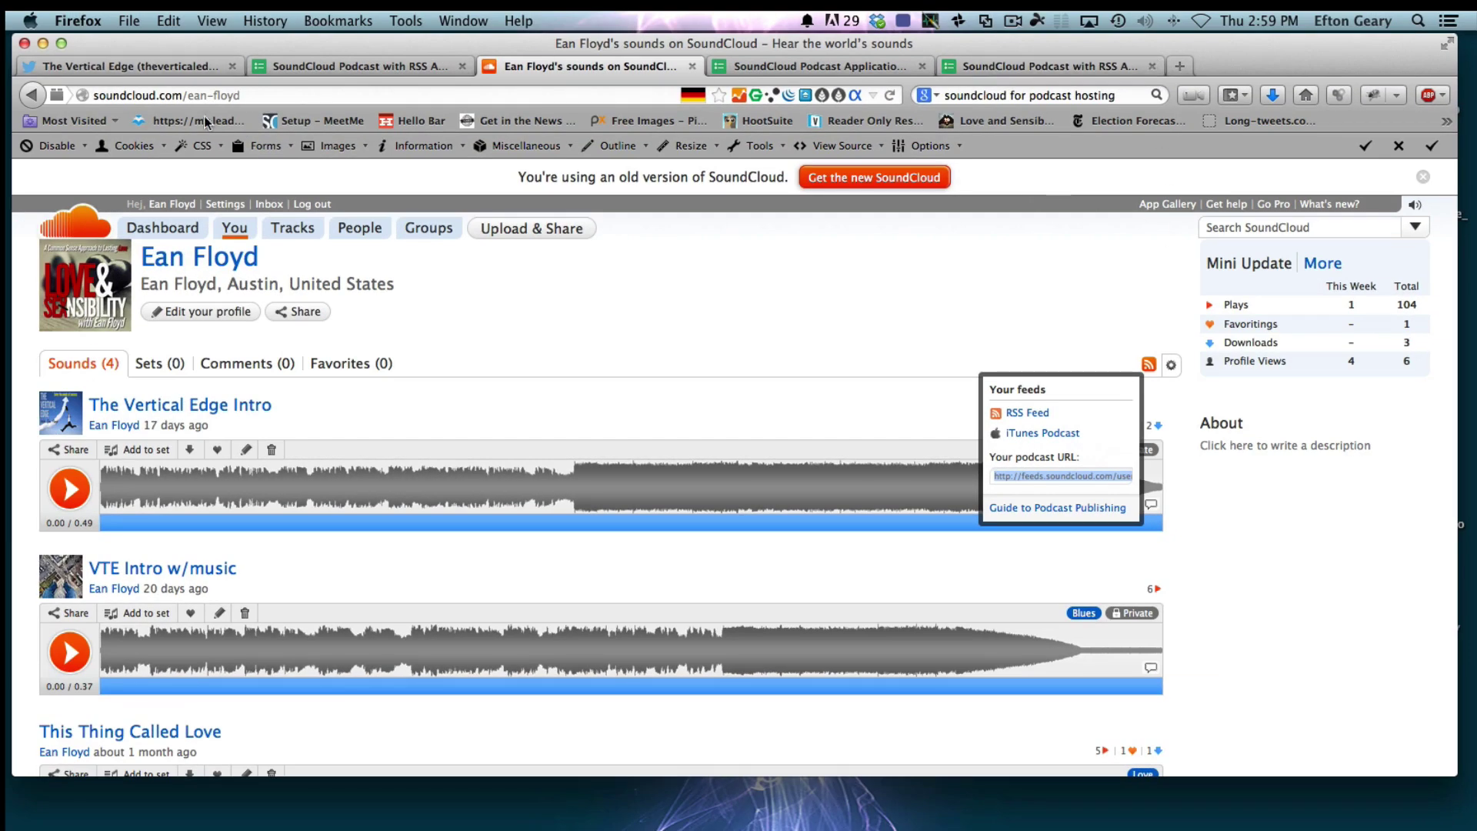
- Minimize Firefox and go to the Podcasts section of the iTunes Store
click(43, 43)
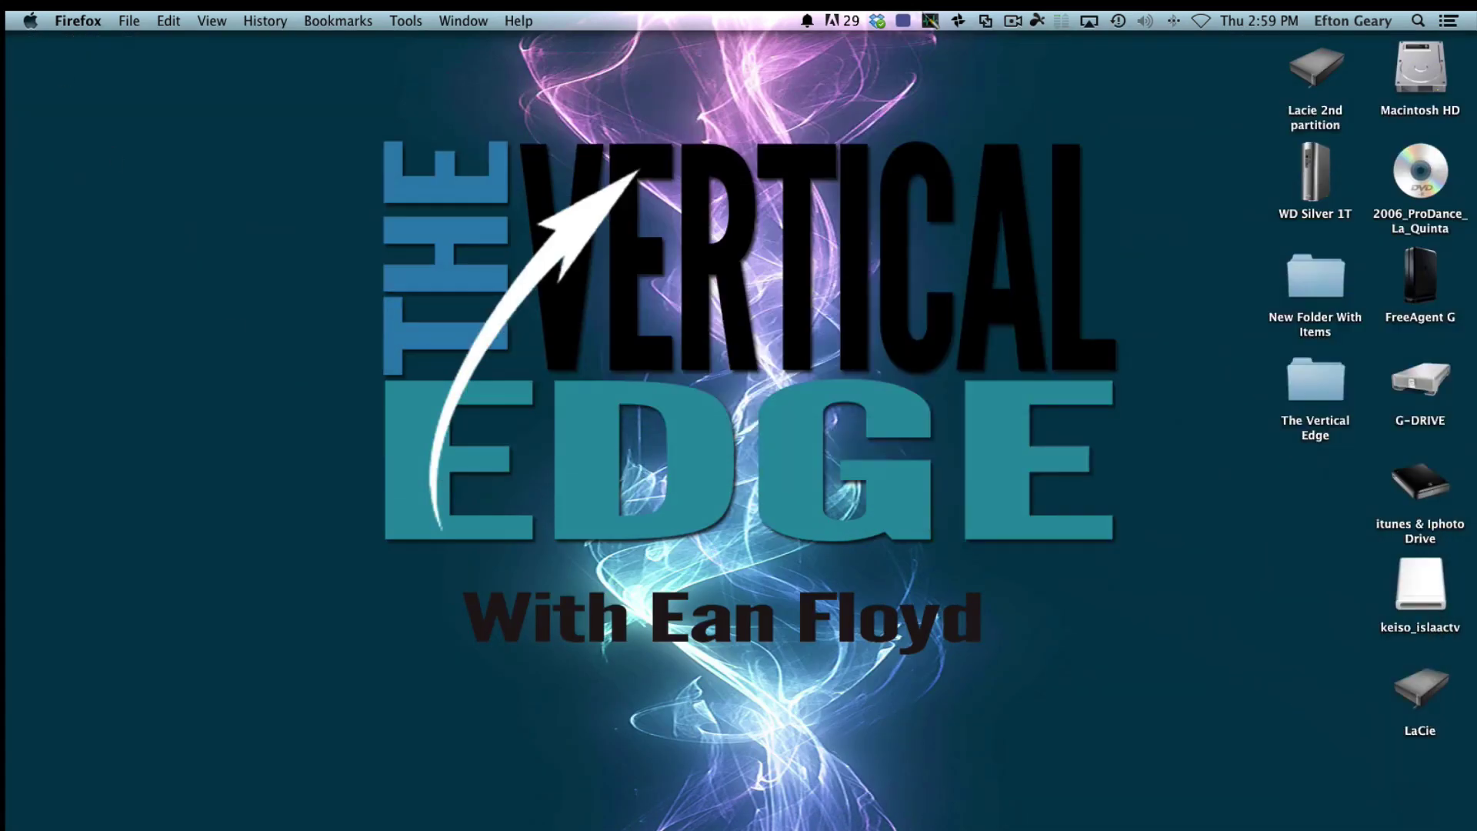
mouse_move(841, 821)
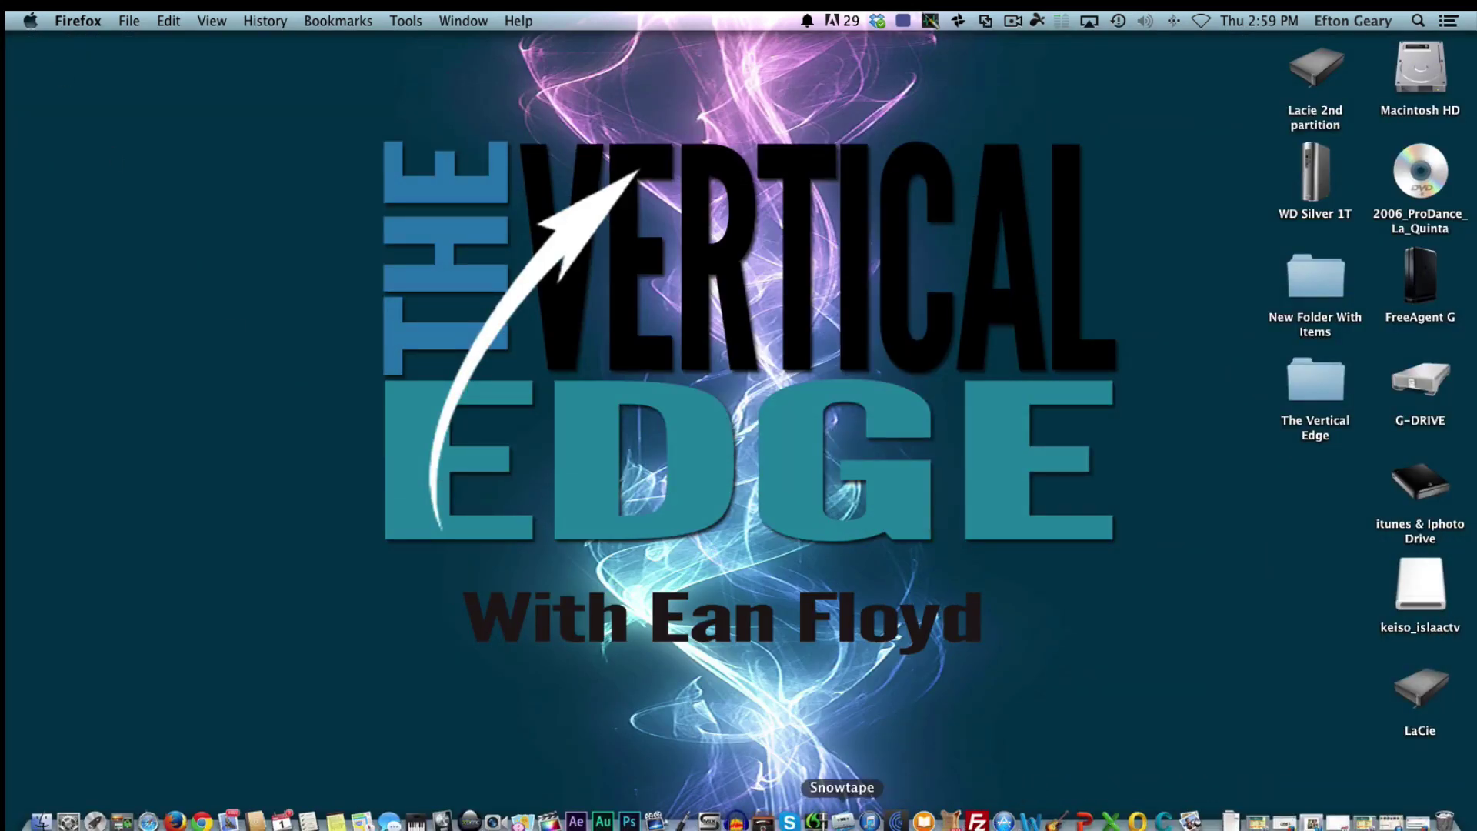
click(877, 820)
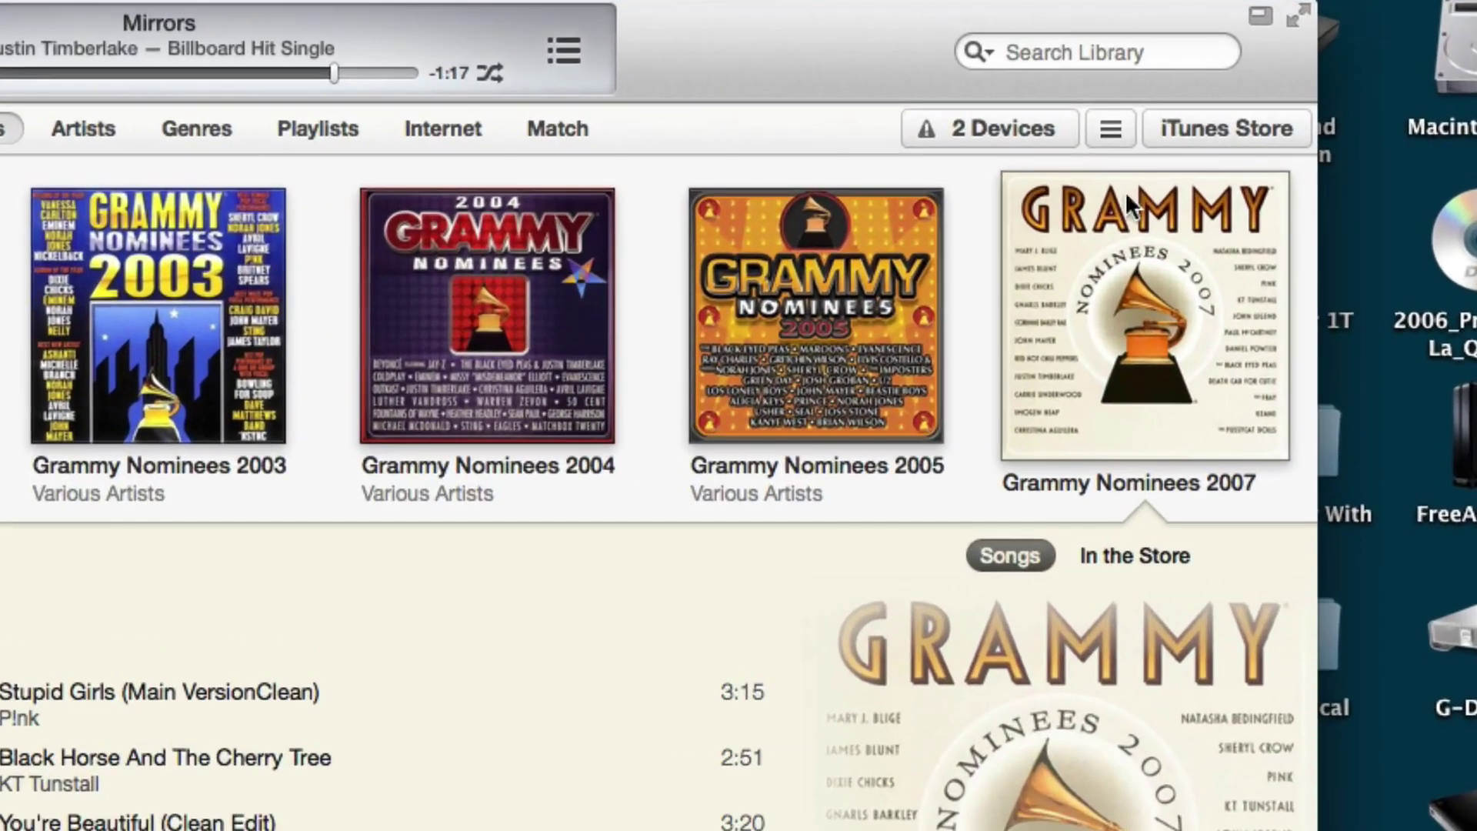
click(1230, 123)
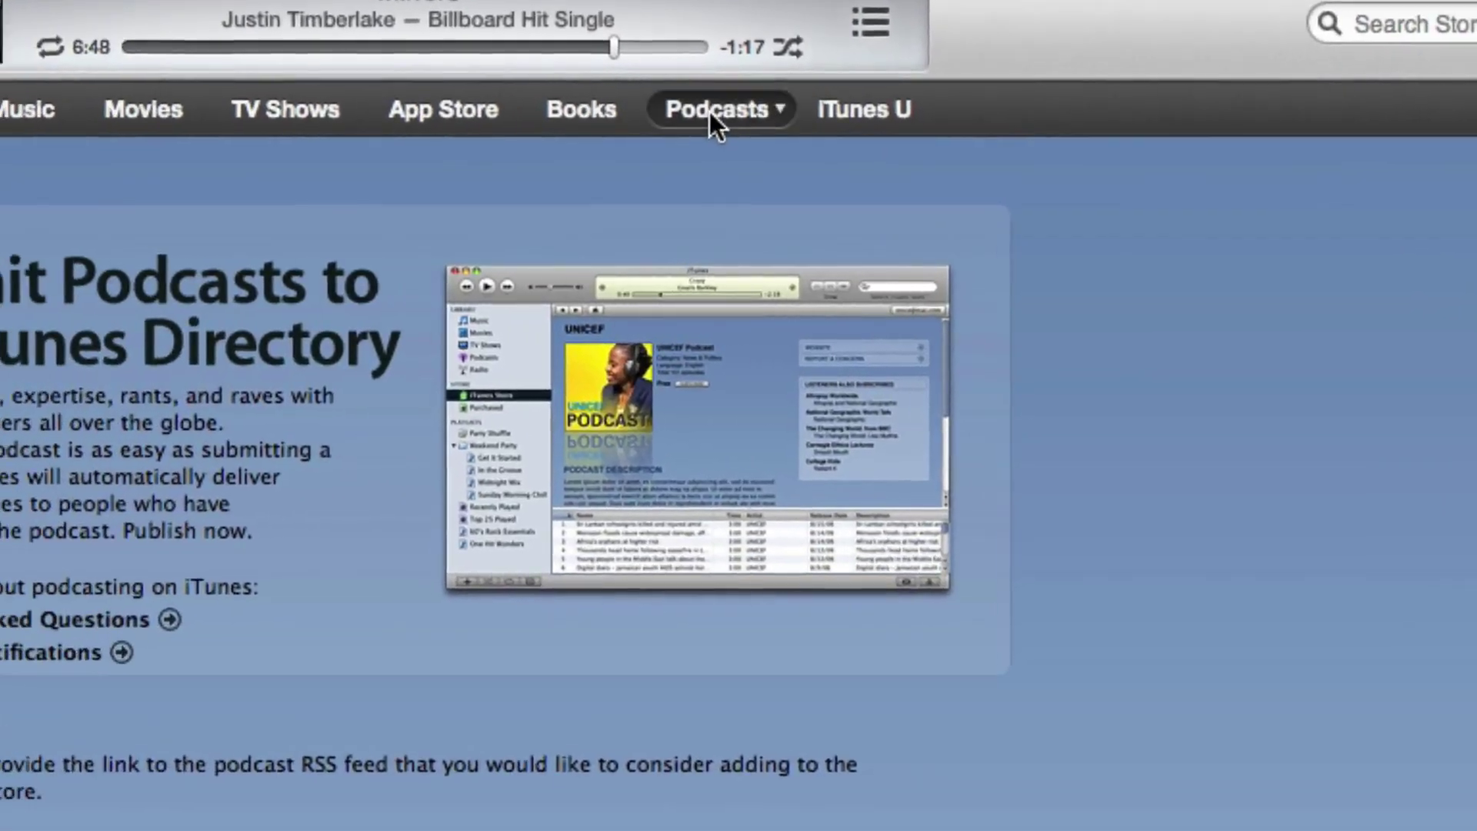
click(735, 97)
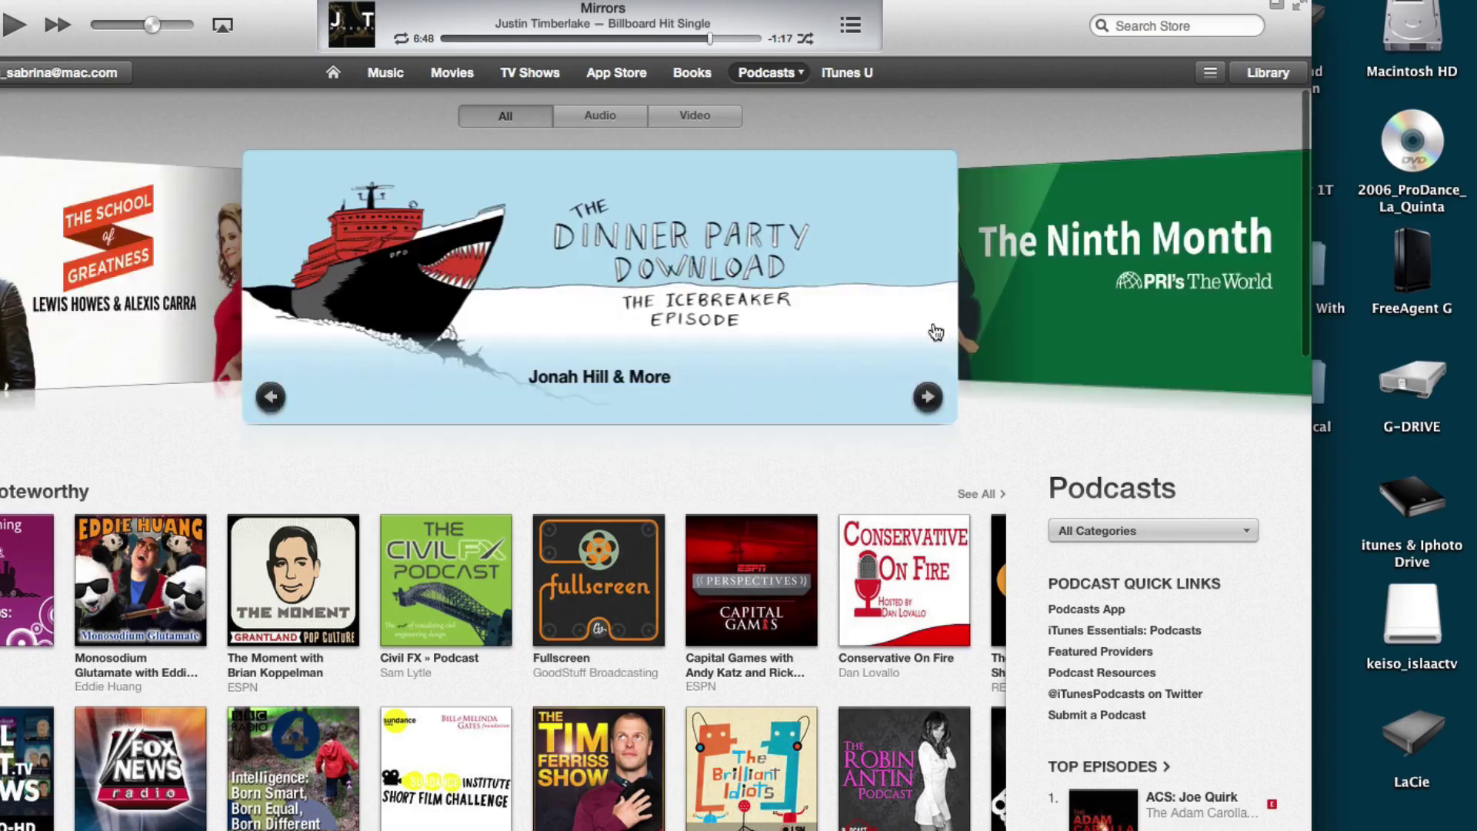
scroll(1117, 582, down, 5)
scroll(1118, 595, down, 4)
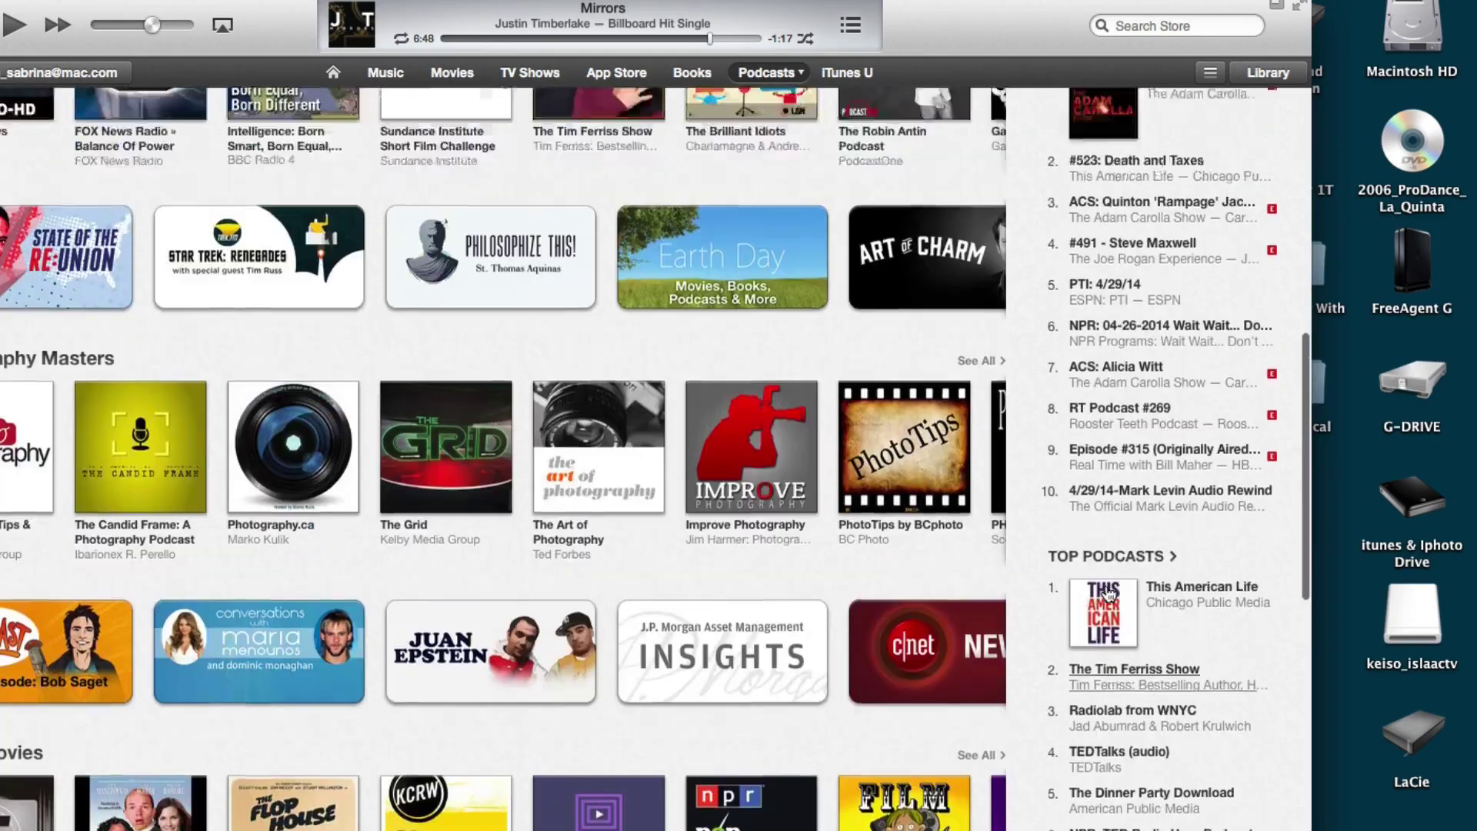
scroll(1117, 588, up, 10)
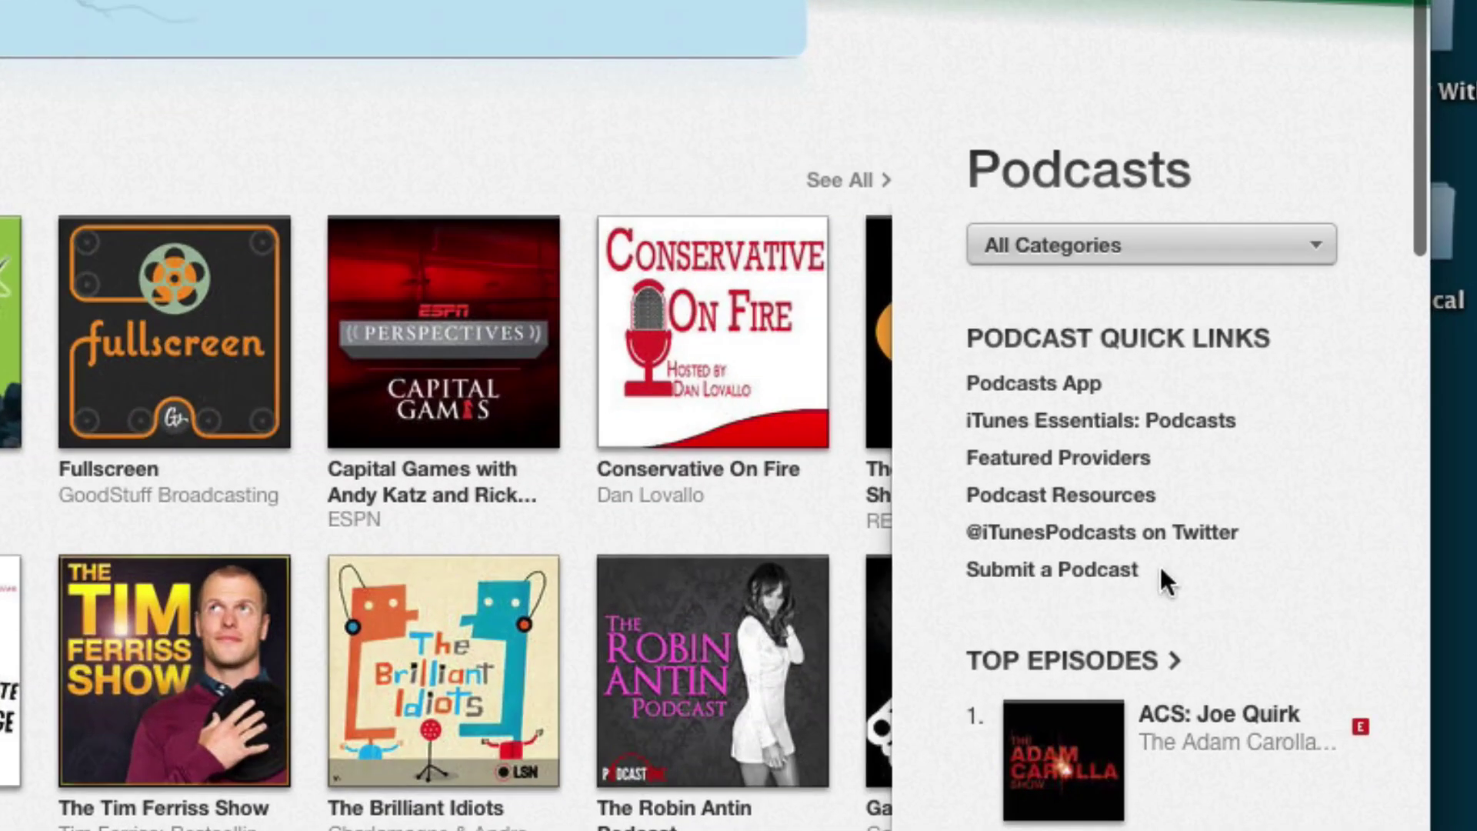
- Open Submit a Podcast and leave its Podcast Feed URL field active and empty
click(1056, 586)
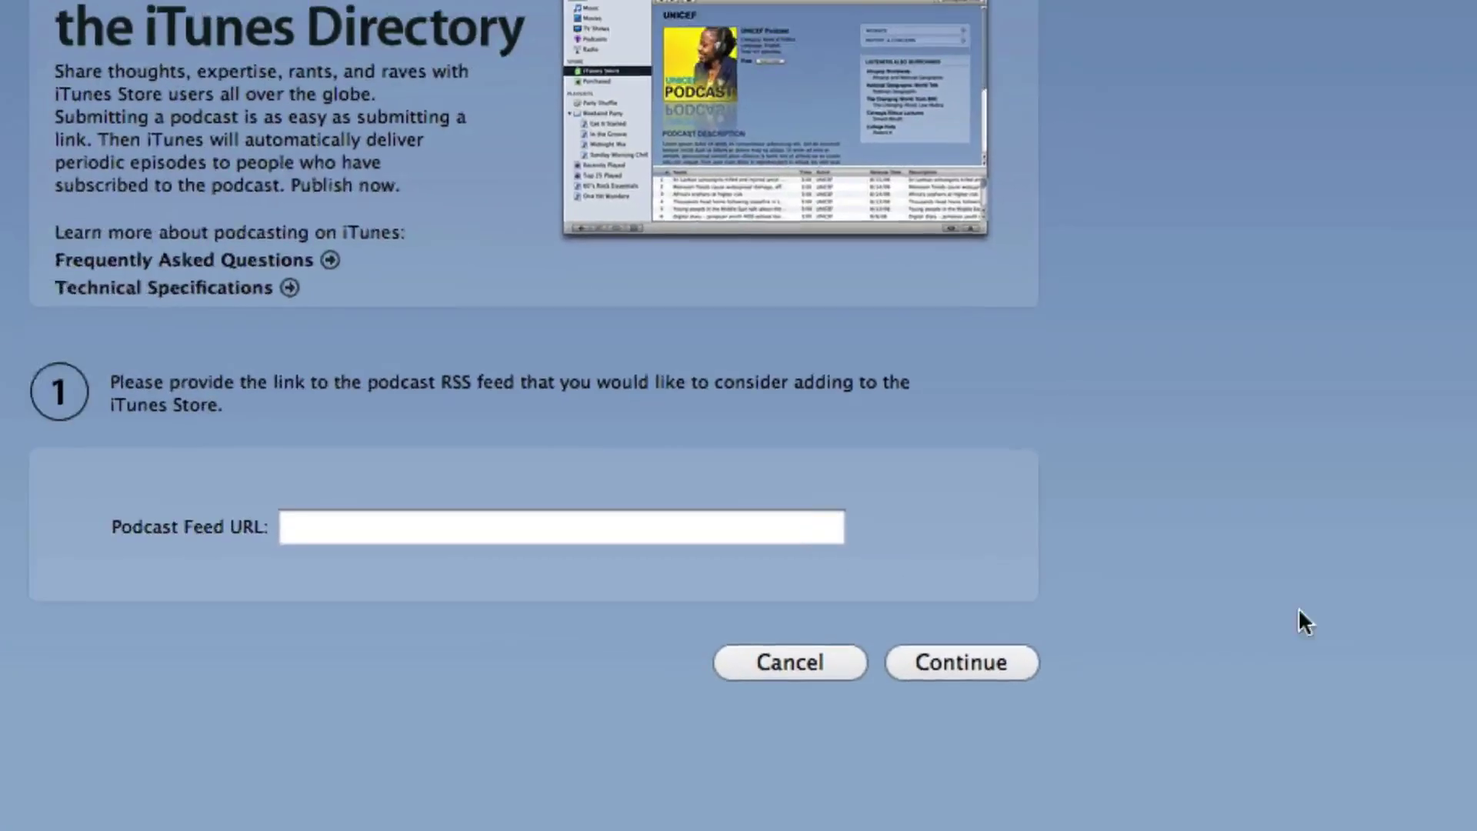
click(565, 544)
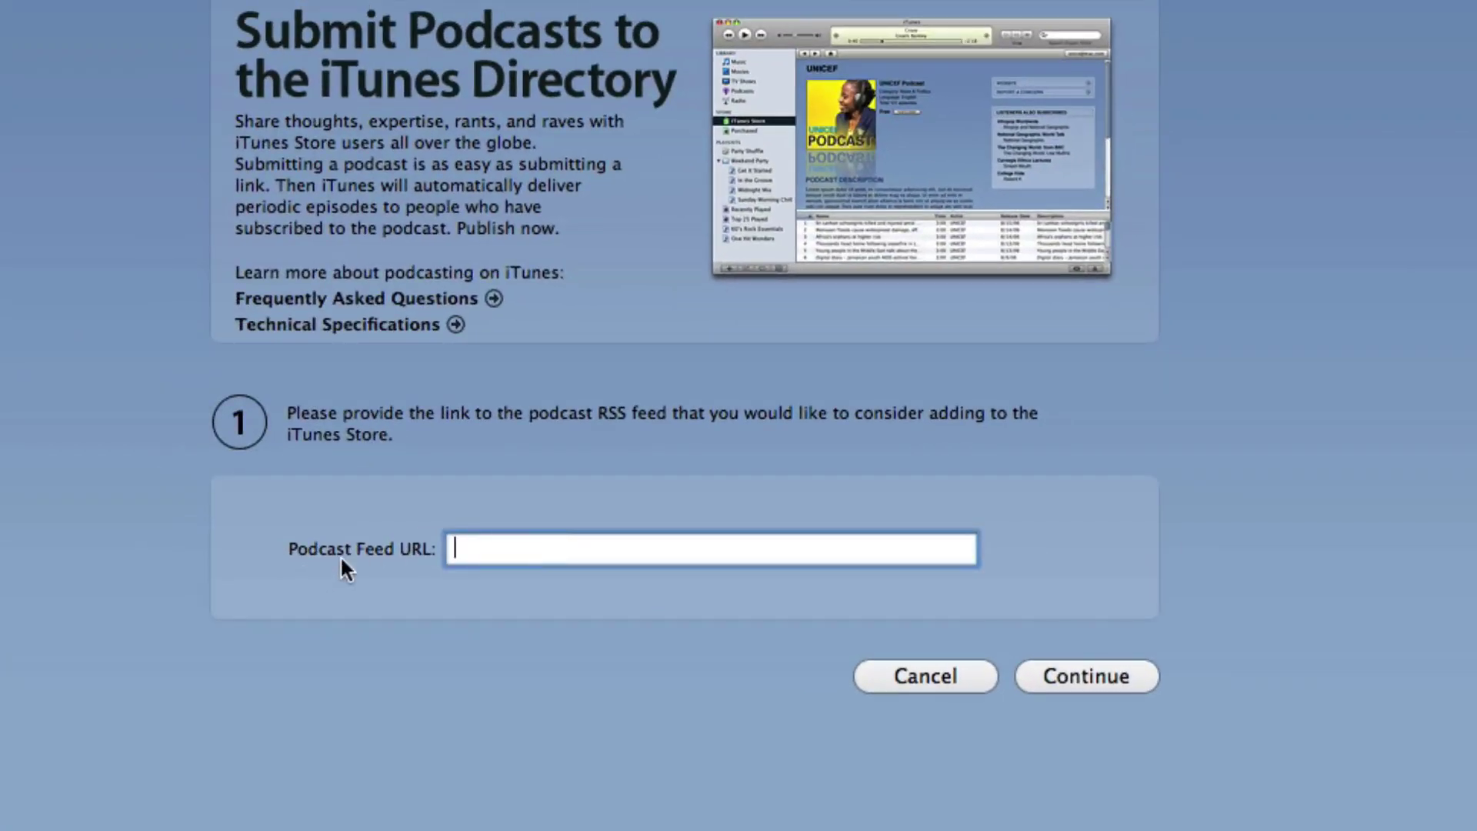
right_click(649, 552)
click(624, 550)
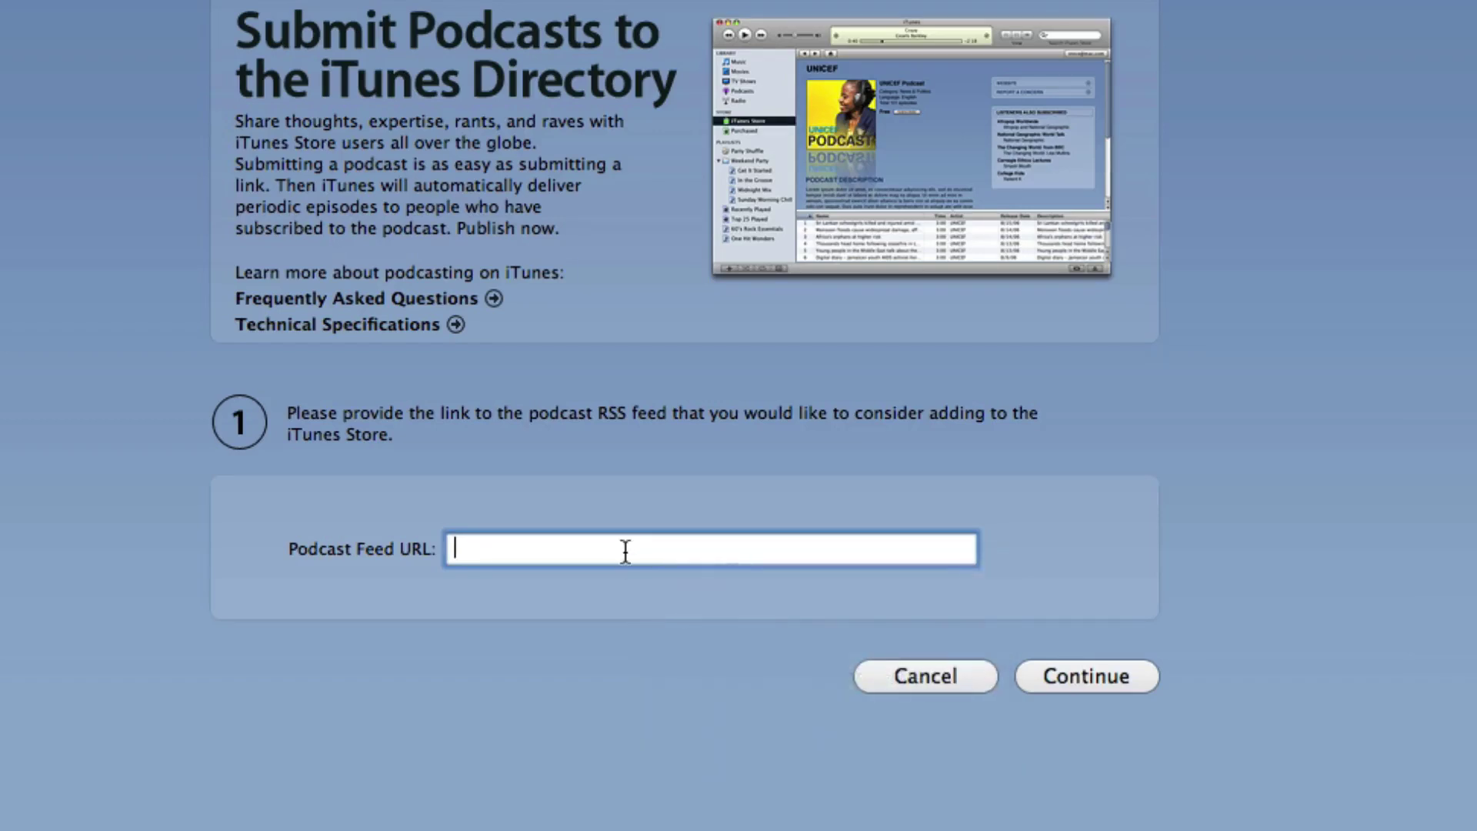